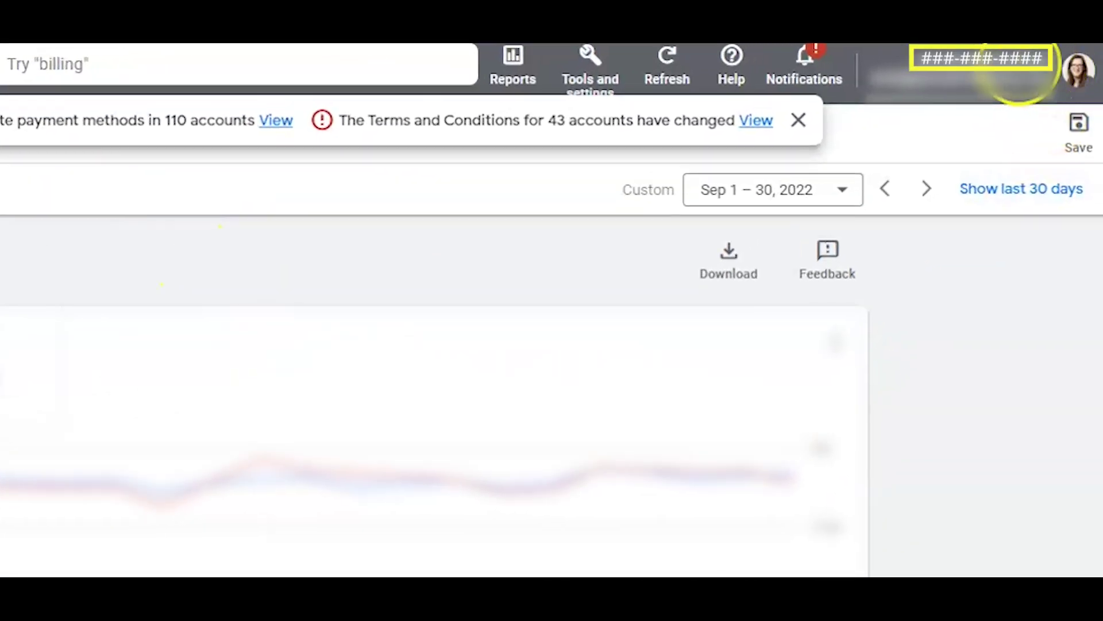
View the profile details in Google Ads to locate the account's customer ID, and close them.
{"action": "left_click", "coordinate": [1074, 81]}
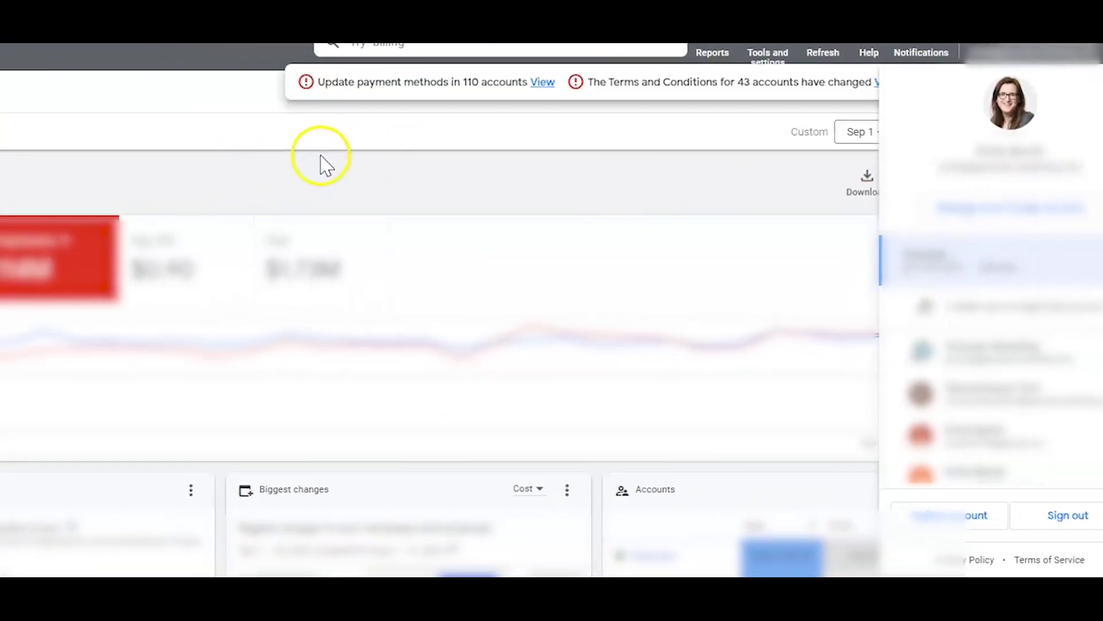
{"action": "left_click", "coordinate": [531, 132]}
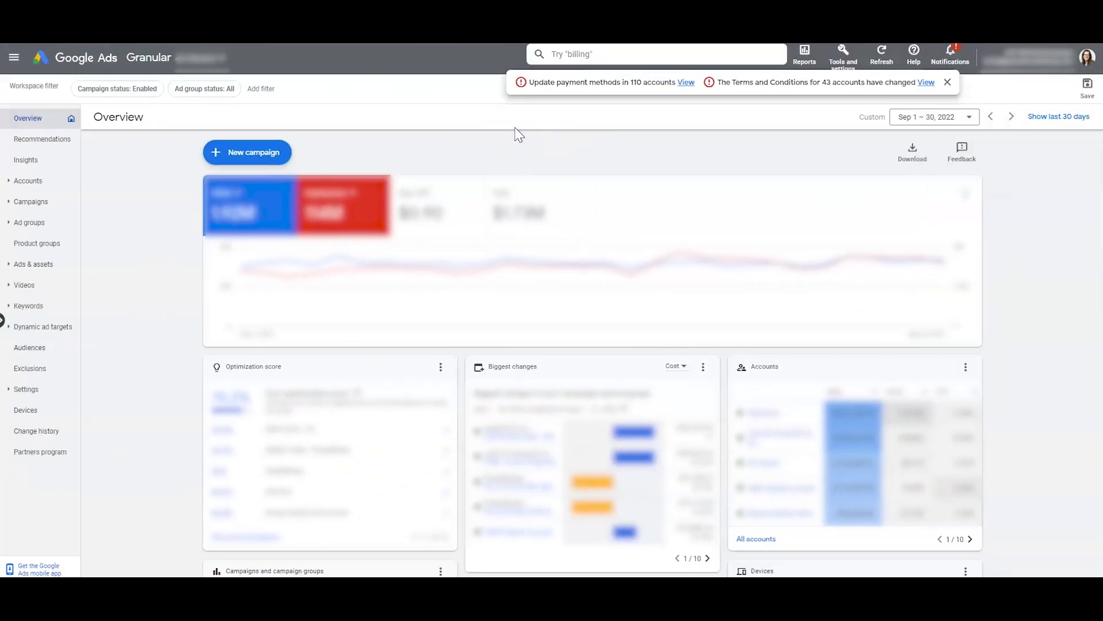
{"action": "left_click", "coordinate": [509, 128]}
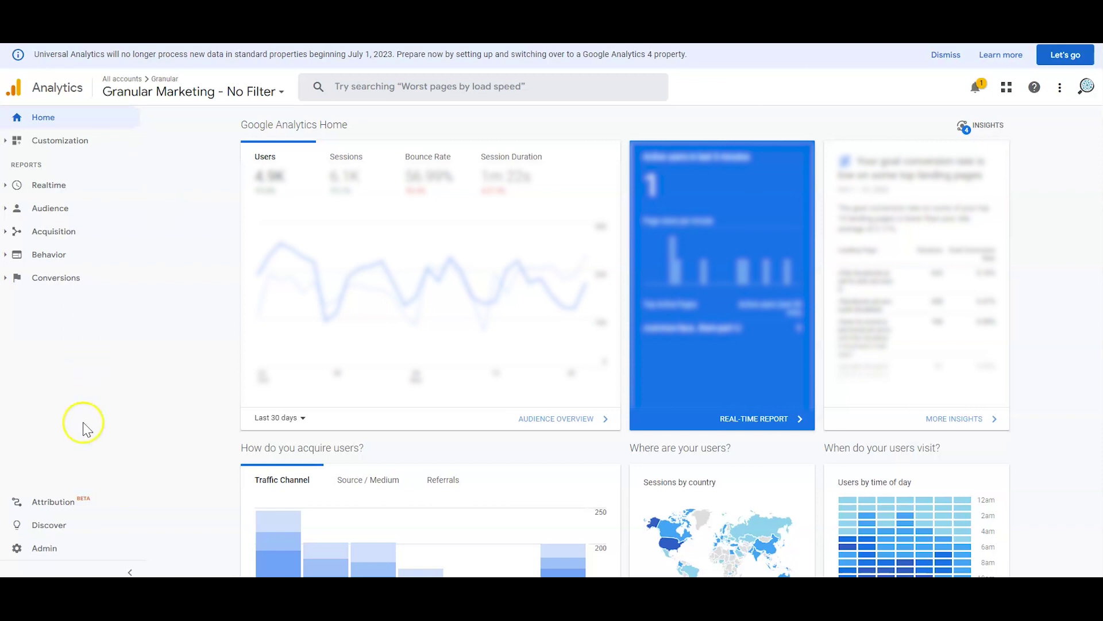
In Google Analytics, open the account-level access management from the administration settings.
{"action": "left_click", "coordinate": [45, 550]}
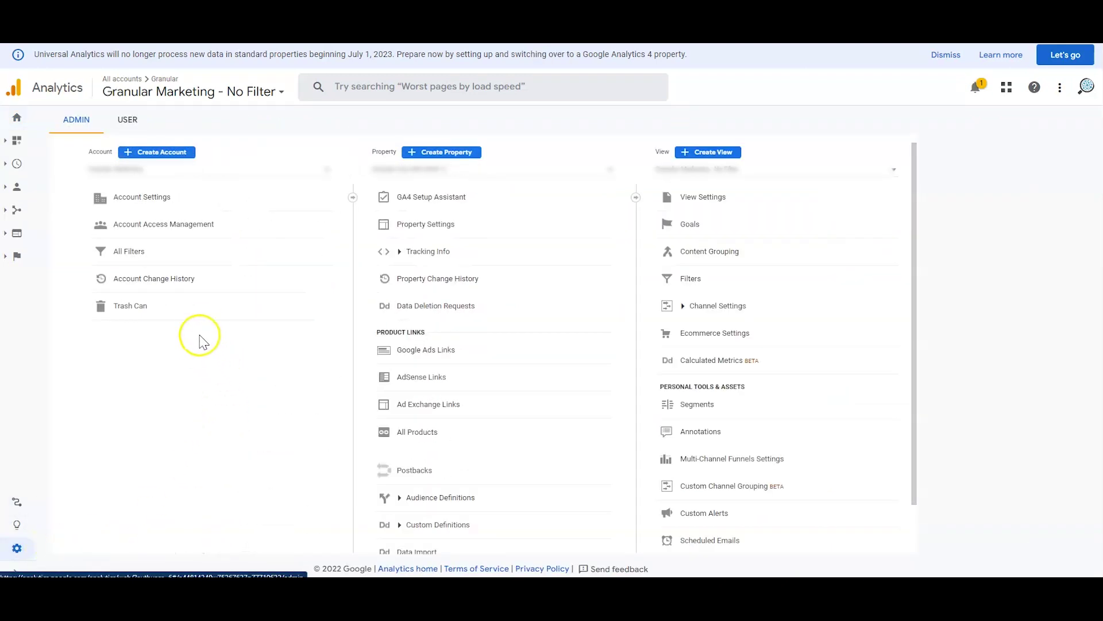
{"action": "left_click", "coordinate": [177, 231]}
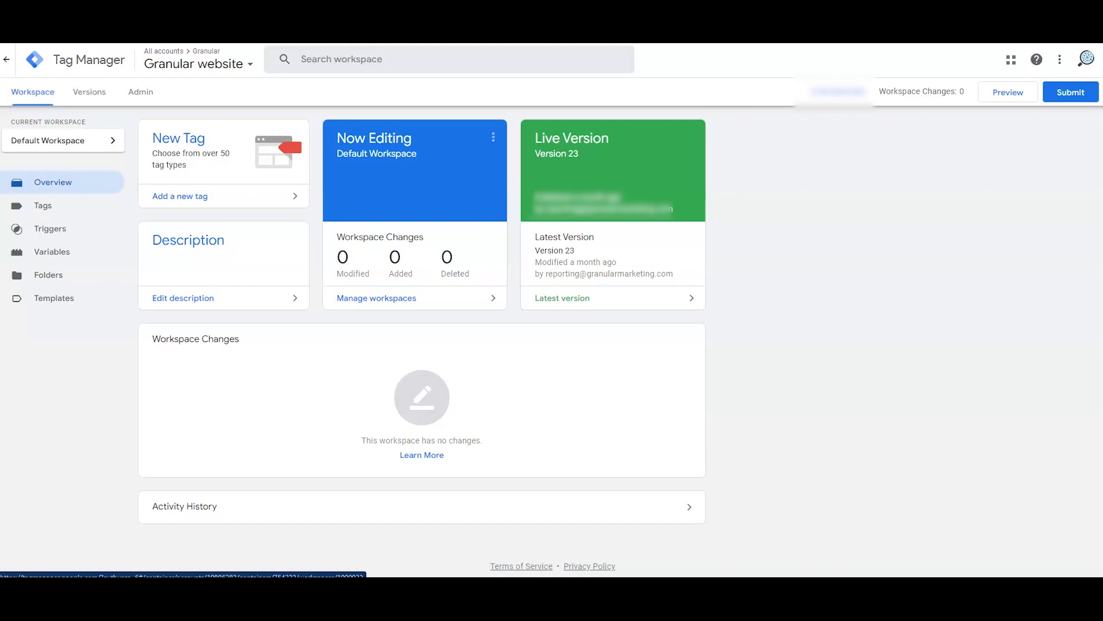
In Google Tag Manager, open user management for the Granular account and start adding users.
{"action": "left_click", "coordinate": [140, 95]}
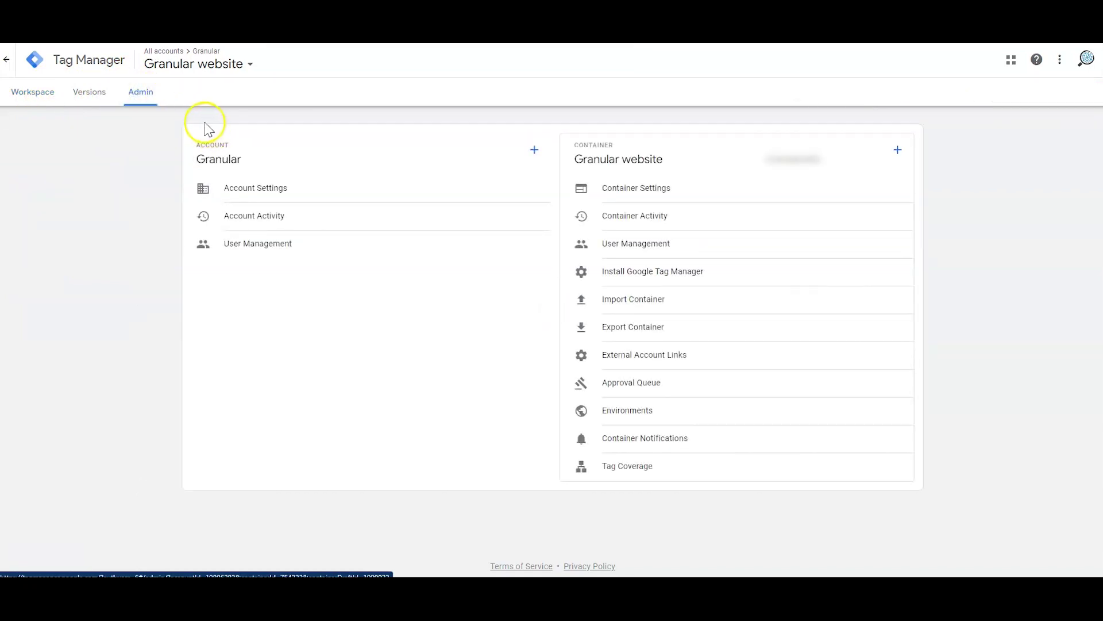
{"action": "left_click", "coordinate": [241, 246]}
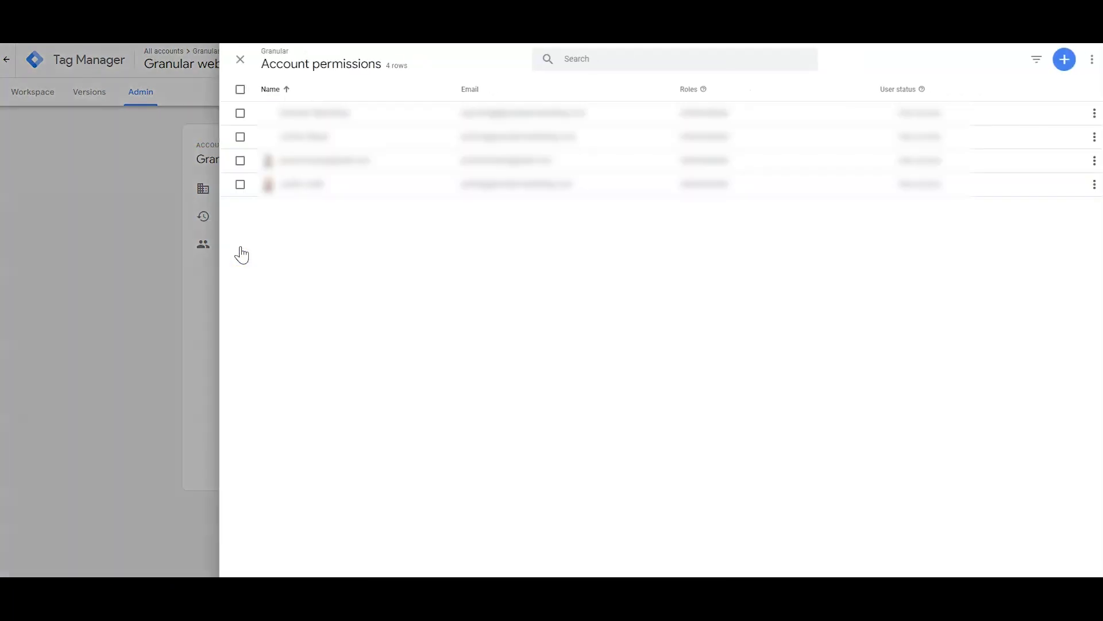
{"action": "left_click", "coordinate": [1064, 61]}
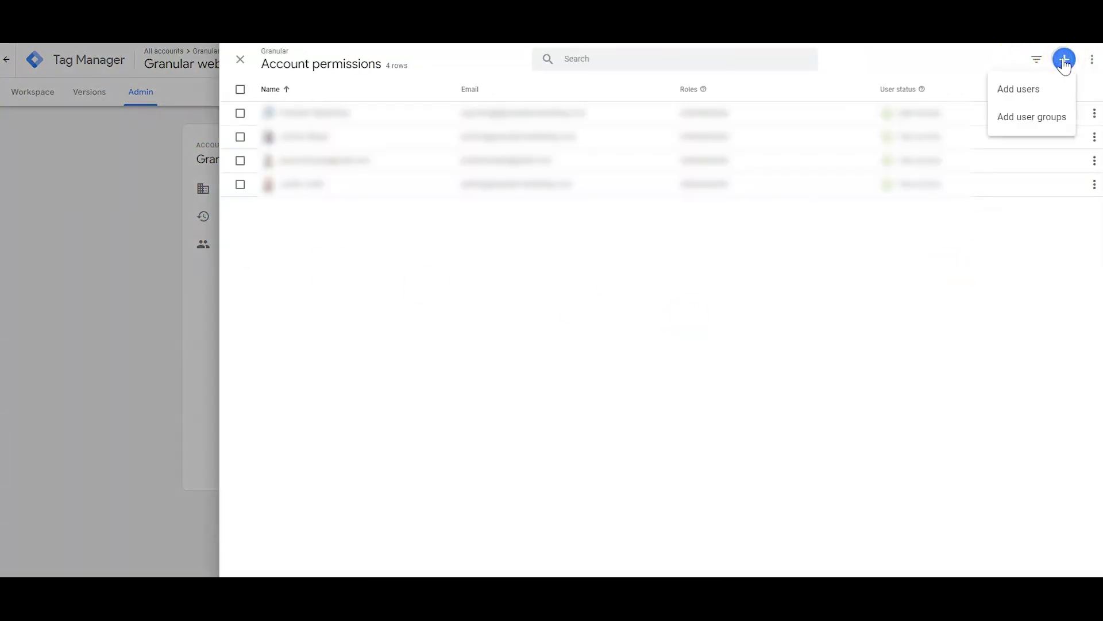
{"action": "left_click", "coordinate": [1033, 90]}
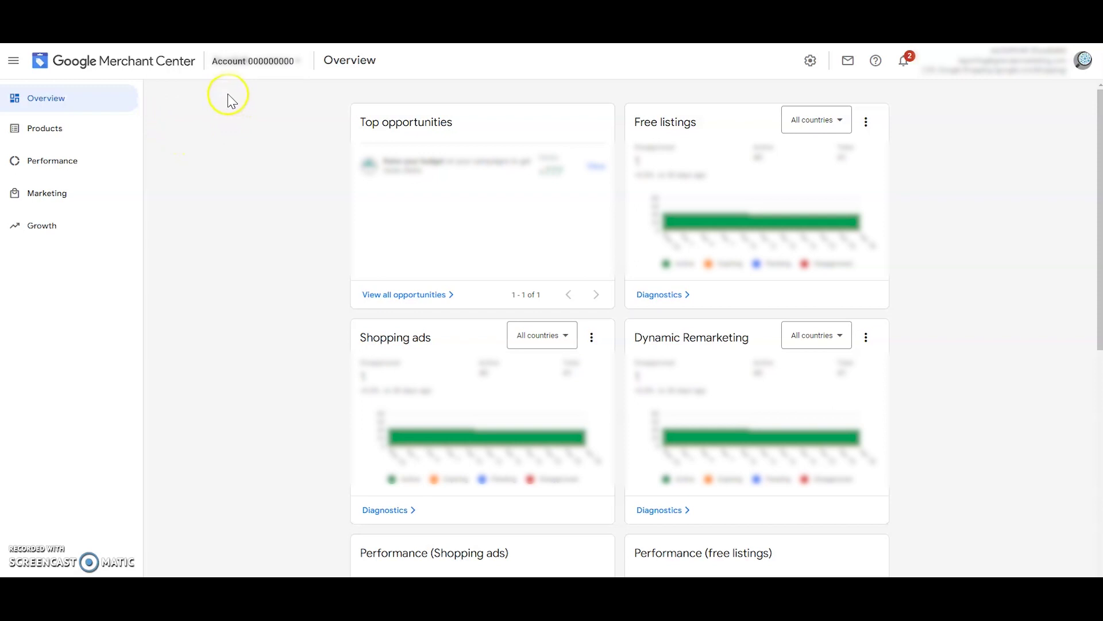
In Google Merchant Center, view the account selector to locate the account ID, and close it.
{"action": "left_click", "coordinate": [234, 68]}
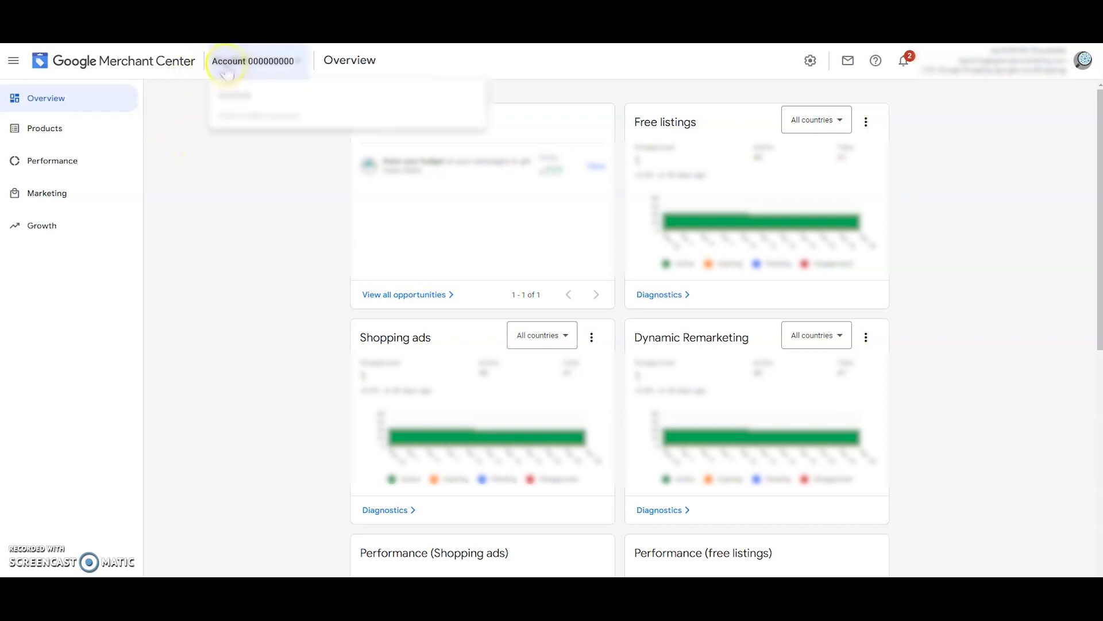
{"action": "left_click", "coordinate": [275, 67]}
{"action": "left_click", "coordinate": [236, 73]}
{"action": "left_click", "coordinate": [232, 68]}
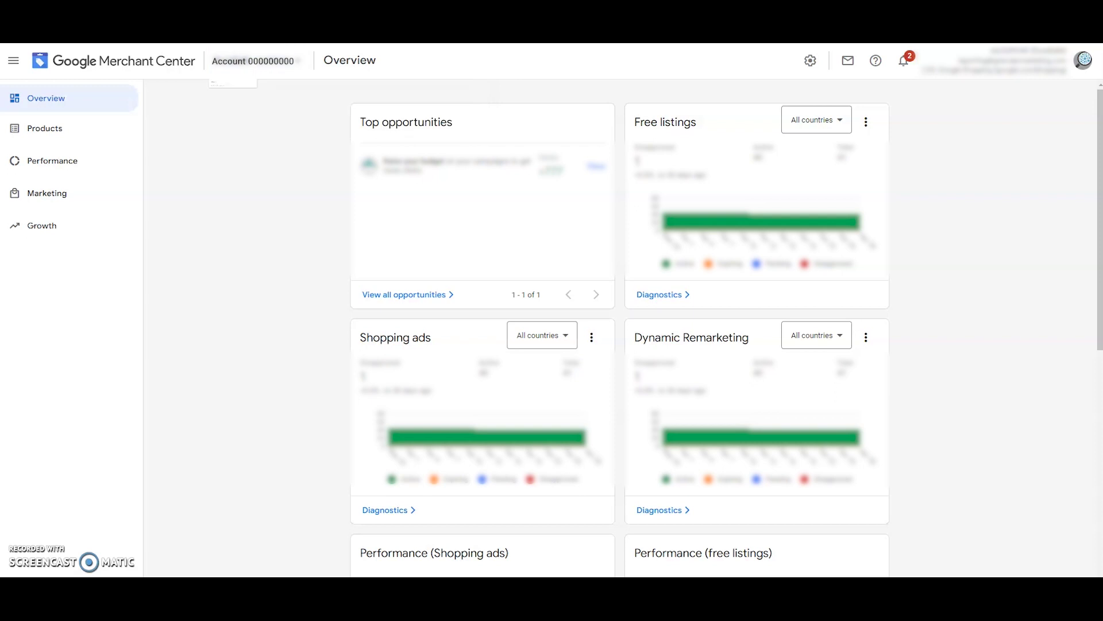
Open the Merchant Center account access settings, bring up the form for adding a user by e-mail address, and cancel it.
{"action": "left_click", "coordinate": [811, 64]}
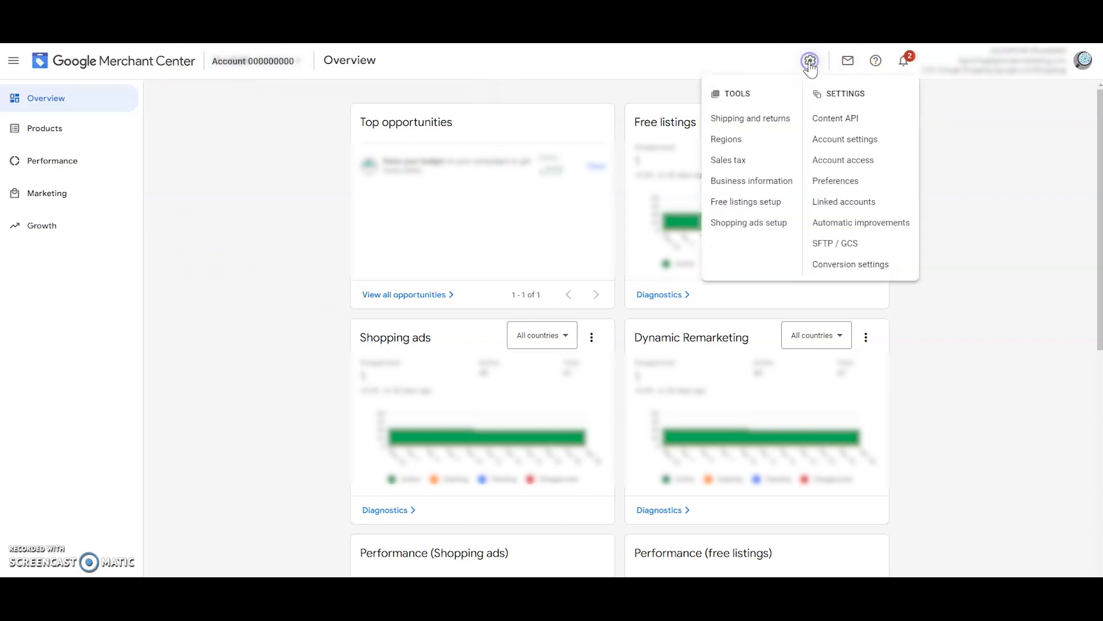
{"action": "left_click", "coordinate": [838, 161]}
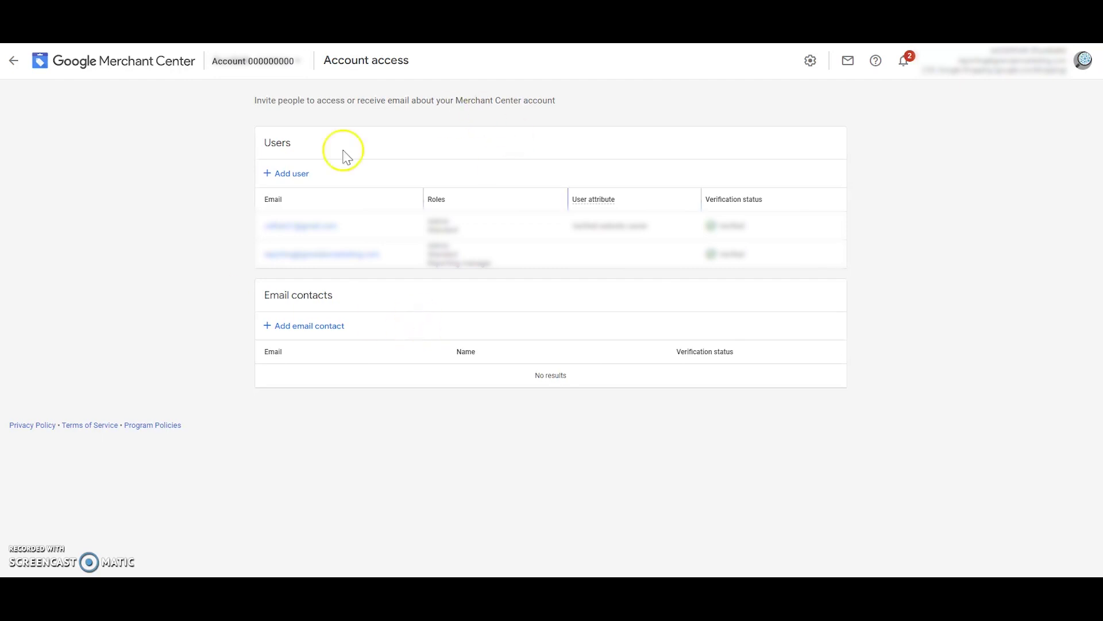
{"action": "left_click", "coordinate": [286, 175]}
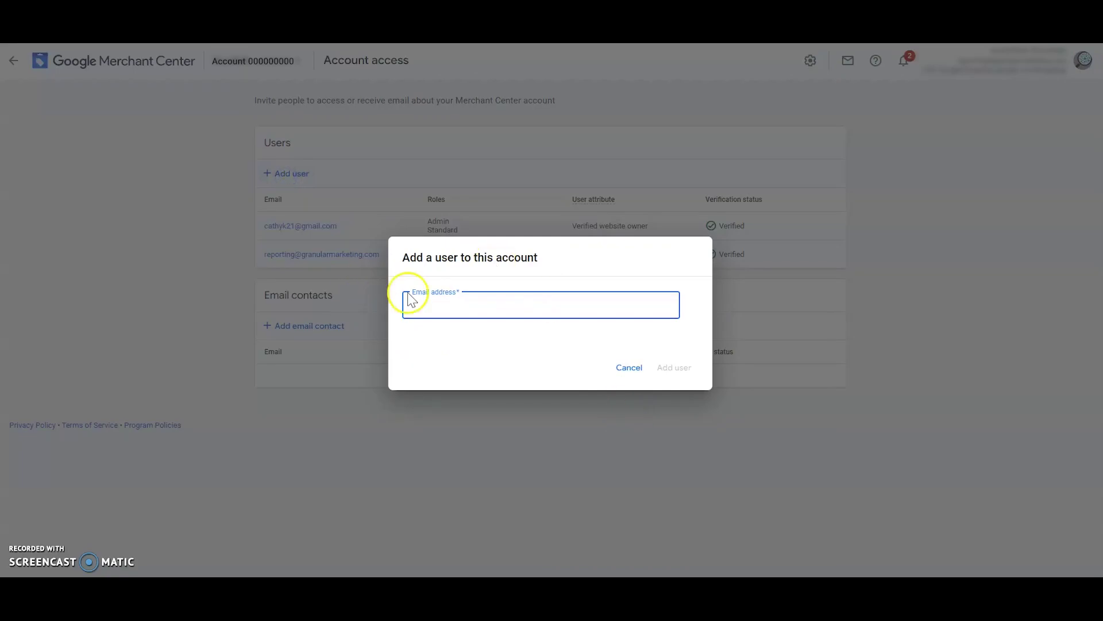
{"action": "left_click", "coordinate": [618, 370]}
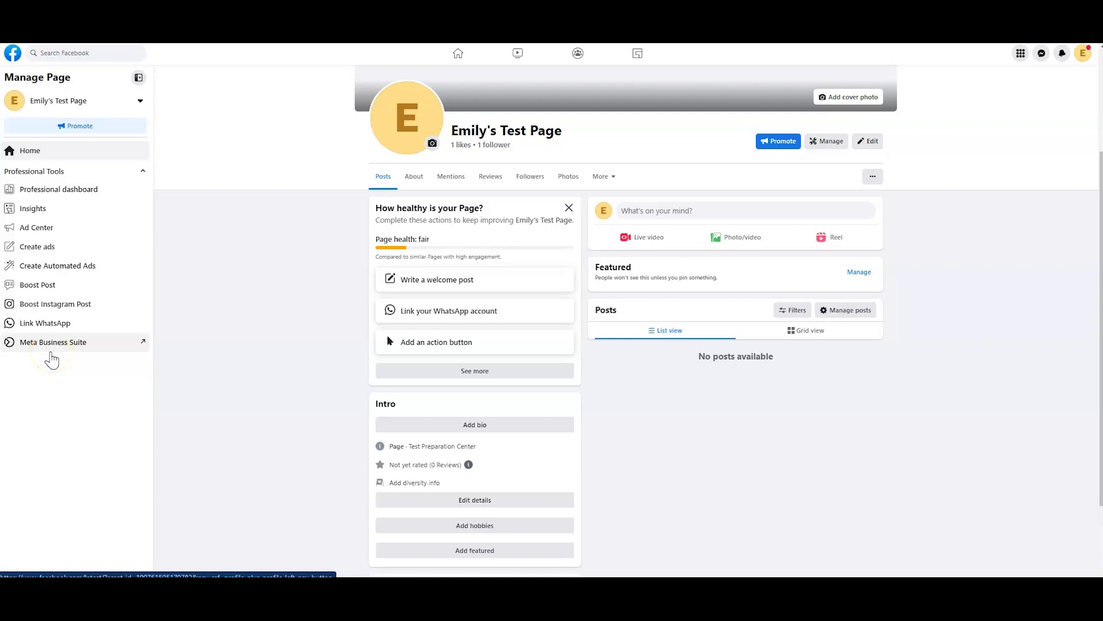
Open Meta Business Suite from the Facebook test page and go to the business account's settings.
{"action": "left_click", "coordinate": [58, 355]}
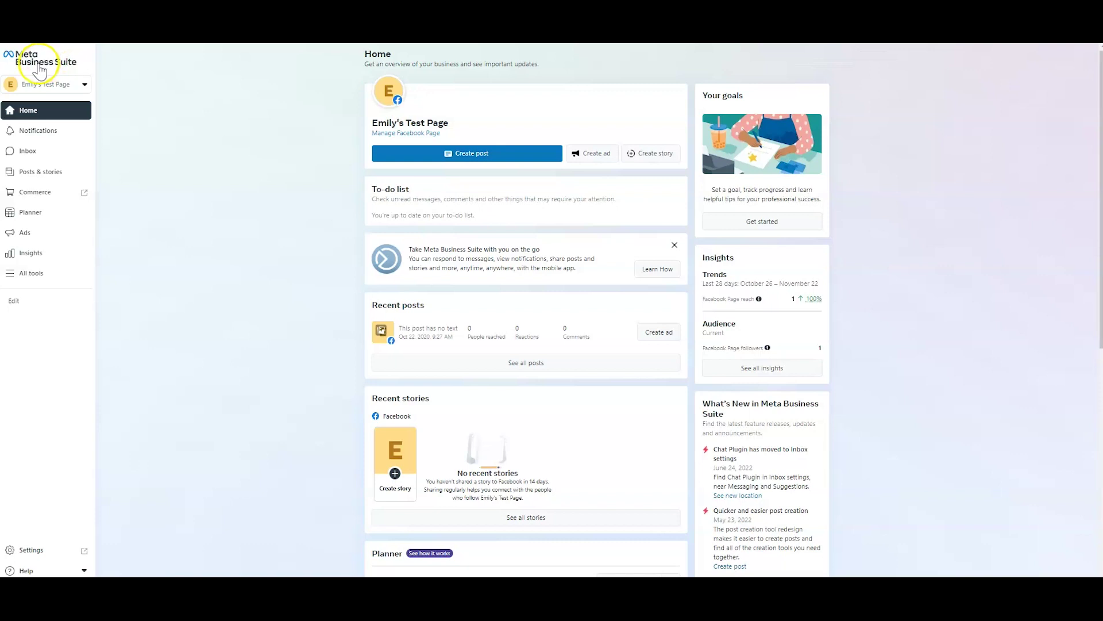
{"action": "mouse_move", "coordinate": [380, 123]}
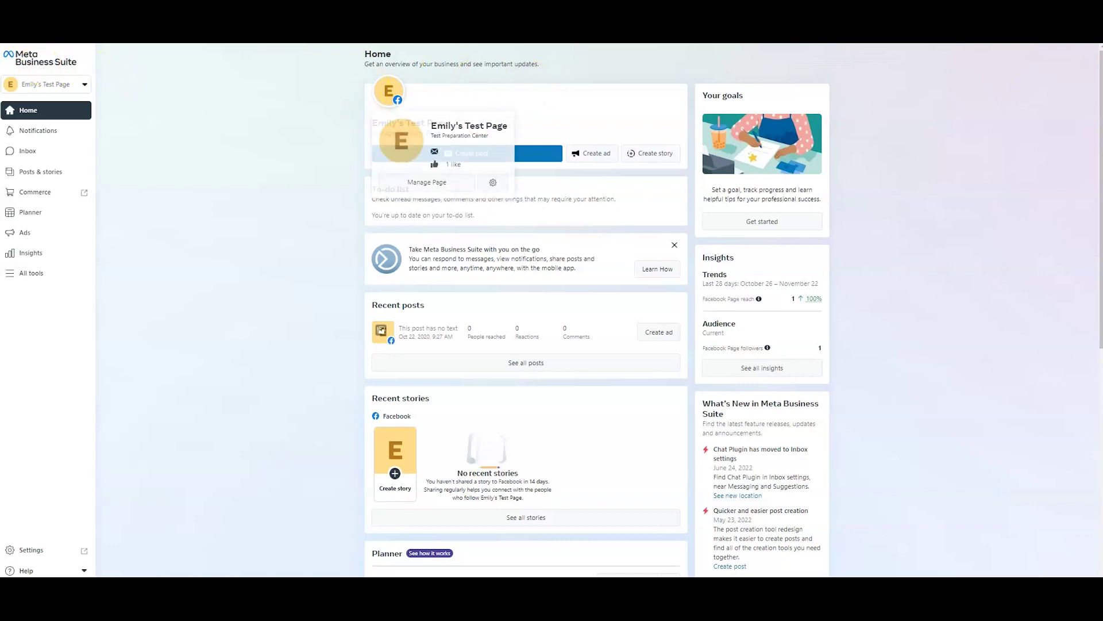
{"action": "left_click", "coordinate": [45, 87]}
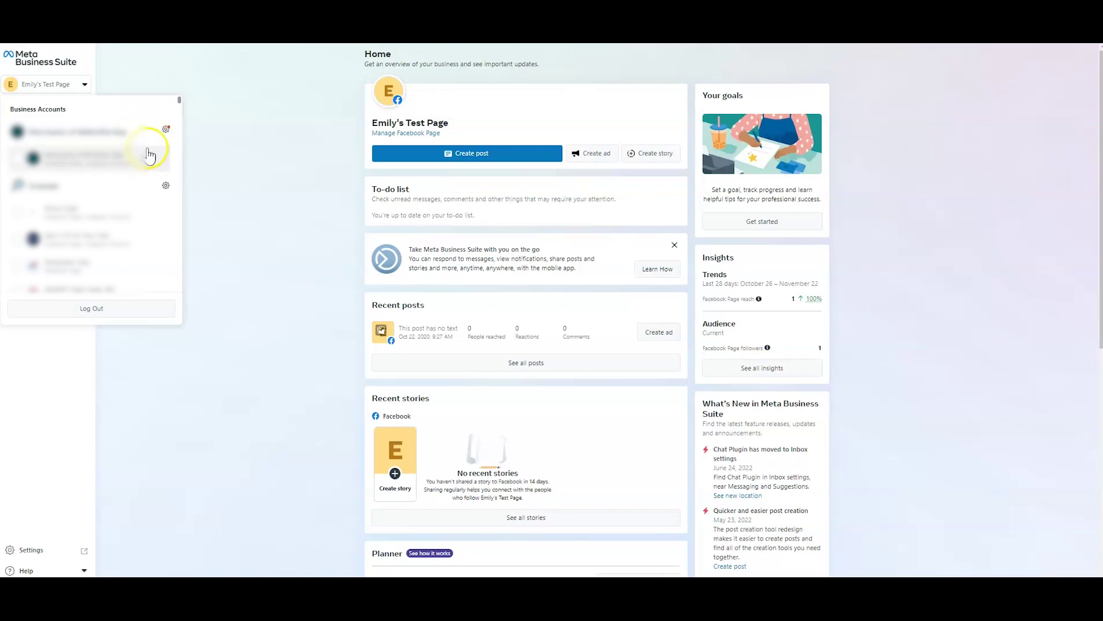
{"action": "left_click", "coordinate": [165, 130]}
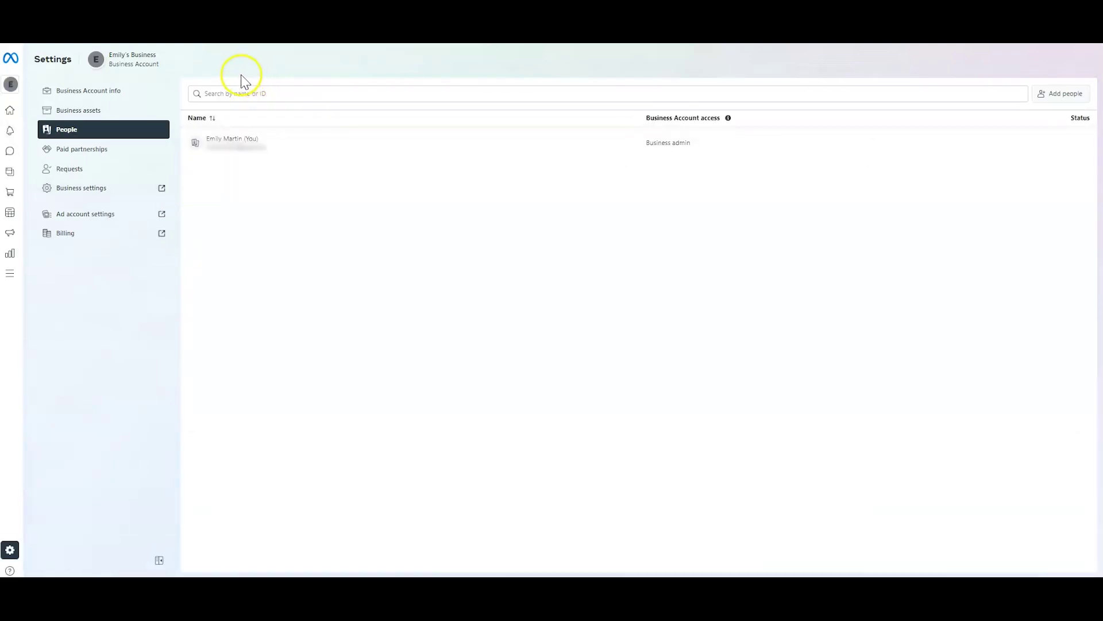
In Business settings, bring up the partner business ID form for sharing assets with a new partner, and close it without adding one.
{"action": "left_click", "coordinate": [88, 192]}
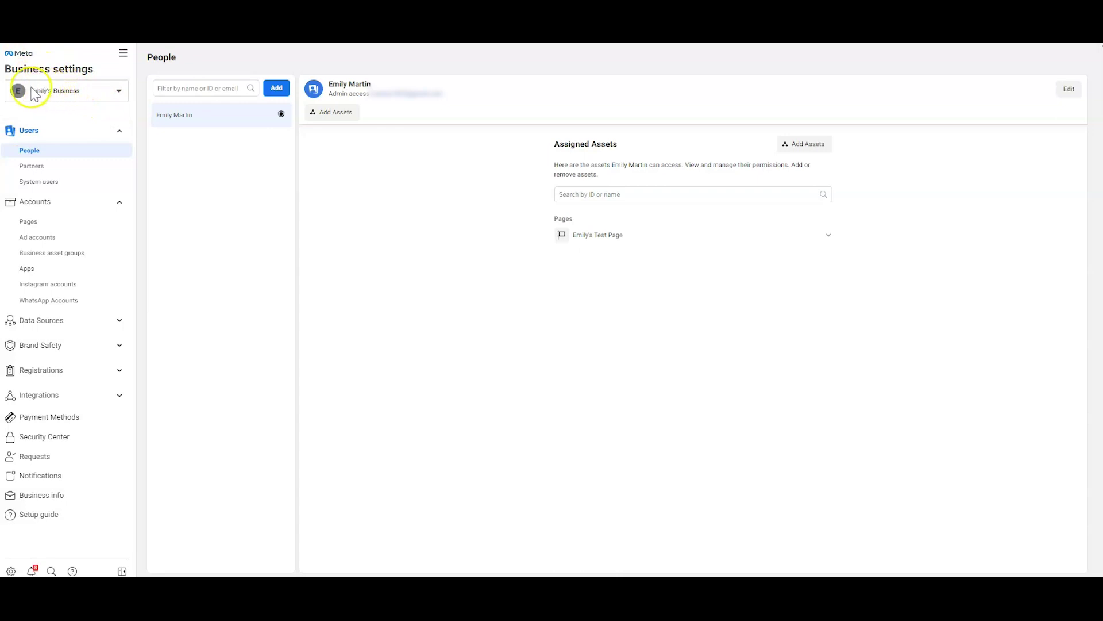
{"action": "left_click", "coordinate": [32, 168]}
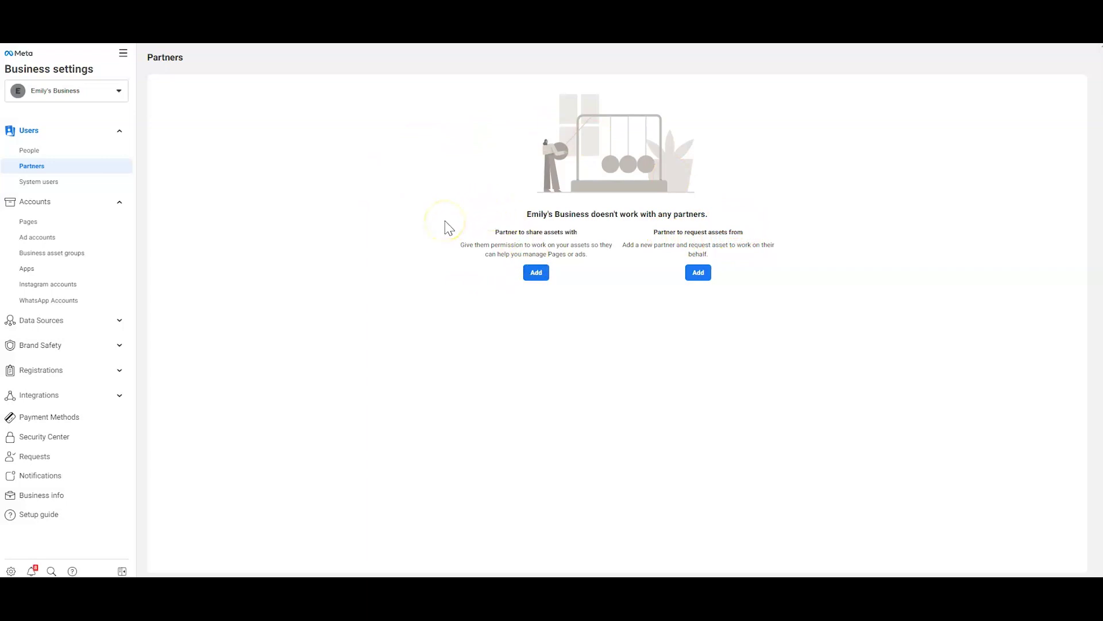
{"action": "left_click", "coordinate": [535, 275]}
{"action": "left_click", "coordinate": [542, 272]}
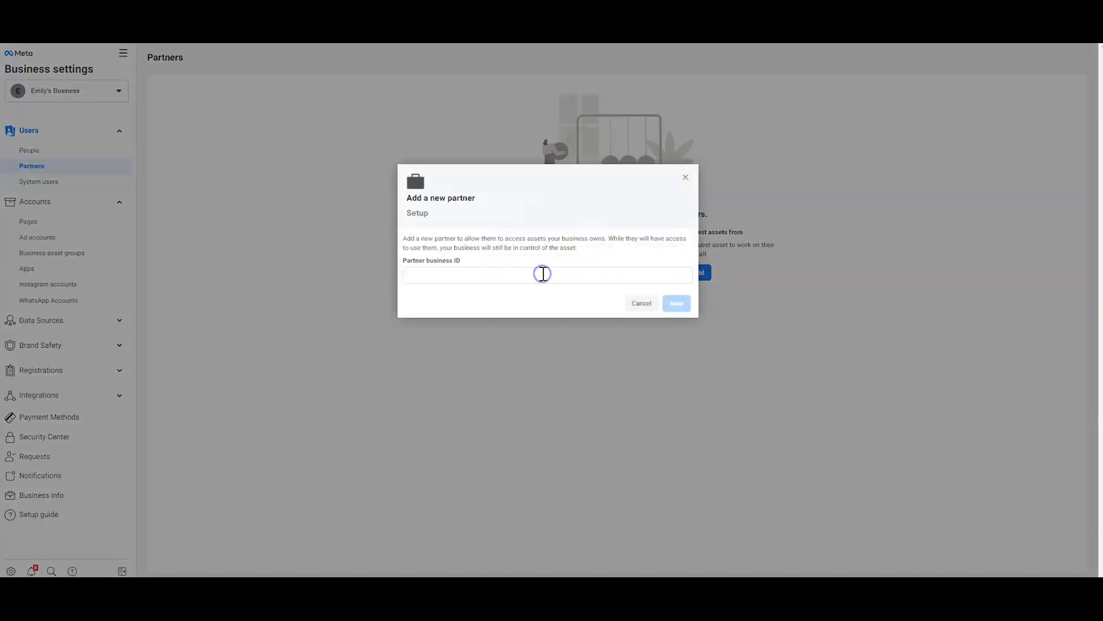
{"action": "left_click", "coordinate": [427, 273]}
{"action": "left_click", "coordinate": [686, 178]}
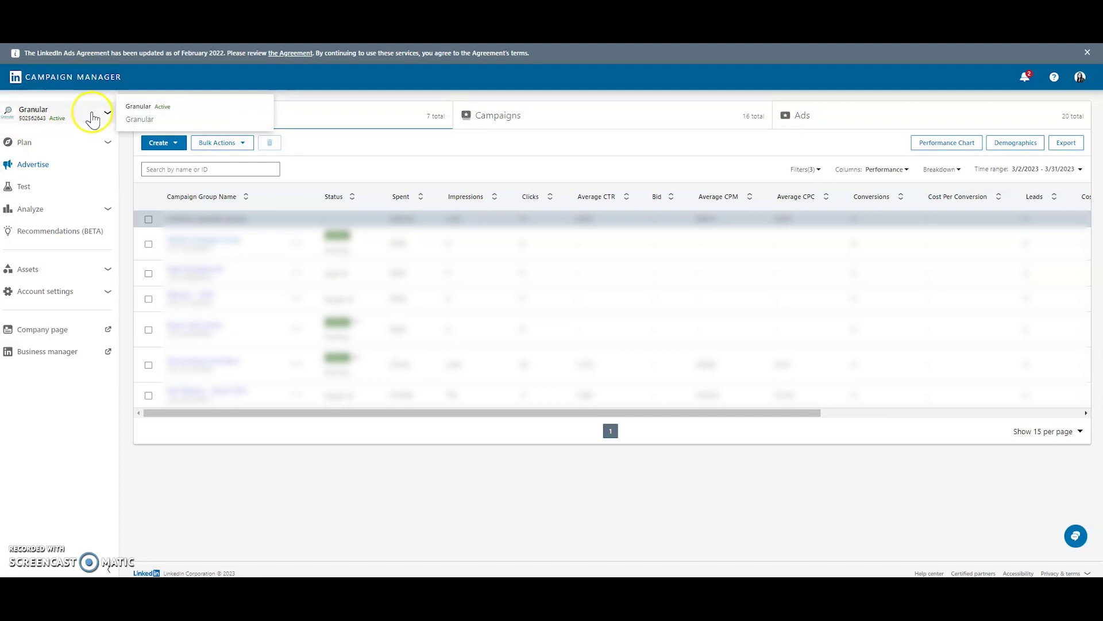
In LinkedIn Campaign Manager, open access management for the Granular ad account and continue to its Business Manager.
{"action": "left_click", "coordinate": [108, 294]}
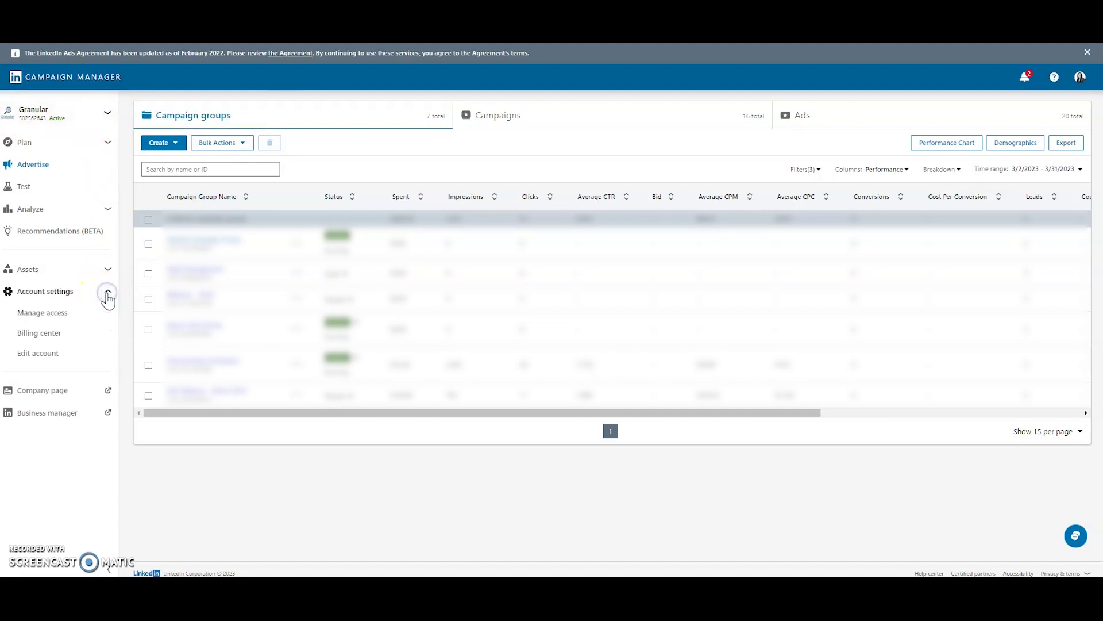
{"action": "left_click", "coordinate": [58, 315]}
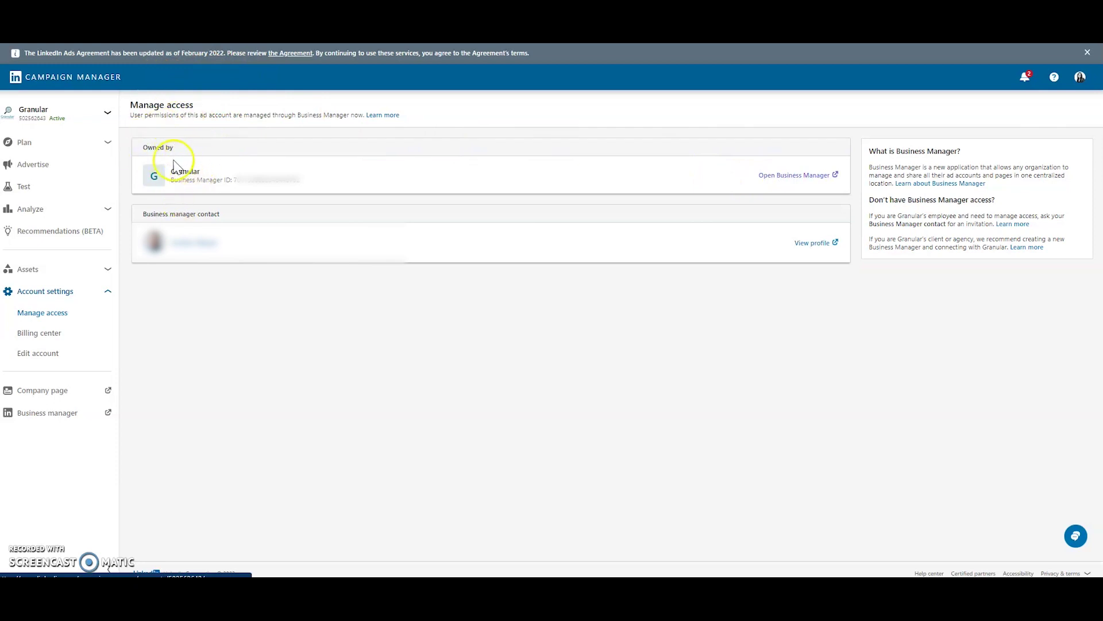
{"action": "left_click", "coordinate": [779, 183]}
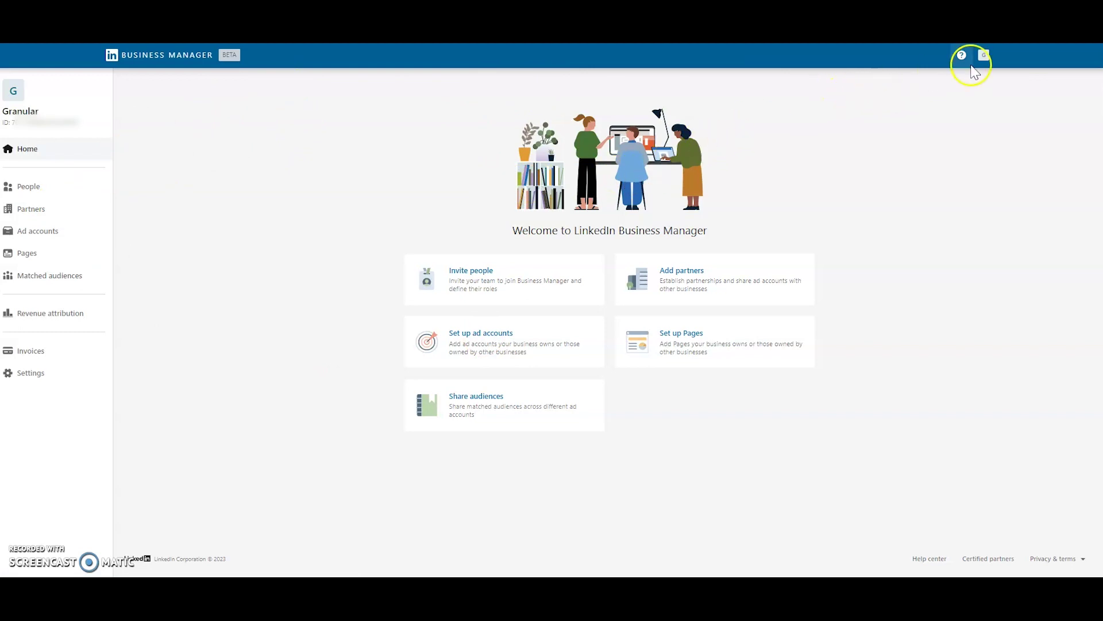
Return to LinkedIn Campaign Manager in a new browser tab, sign out, and sign back in with the saved Granular Marketing account.
{"action": "key", "text": "ctrl+t"}
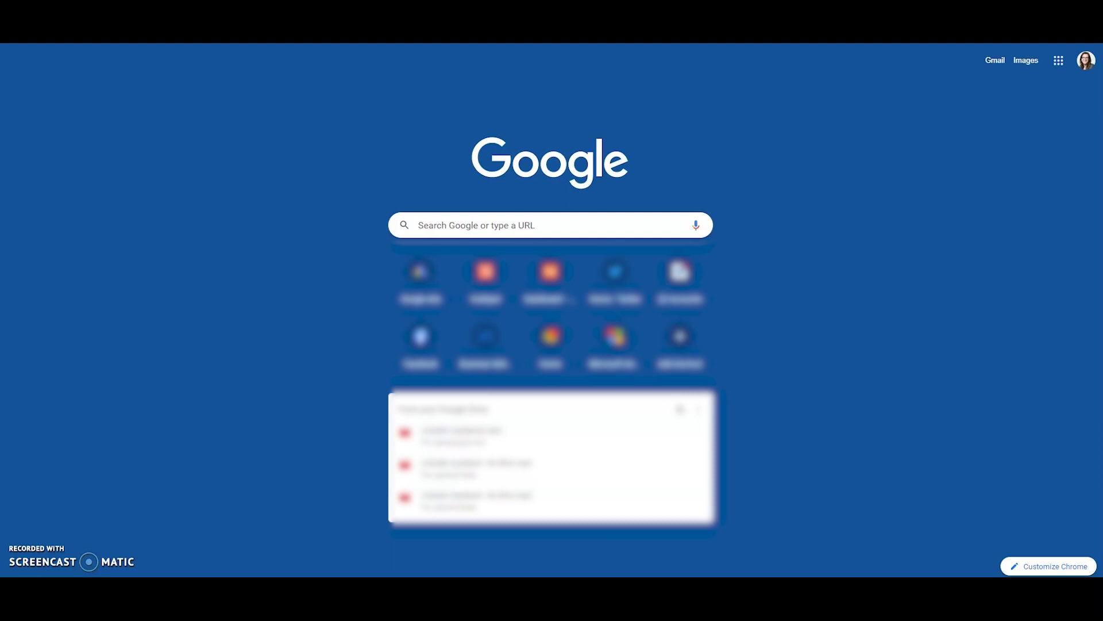
{"action": "type", "text": "linkedin"}
{"action": "key", "text": "Return"}
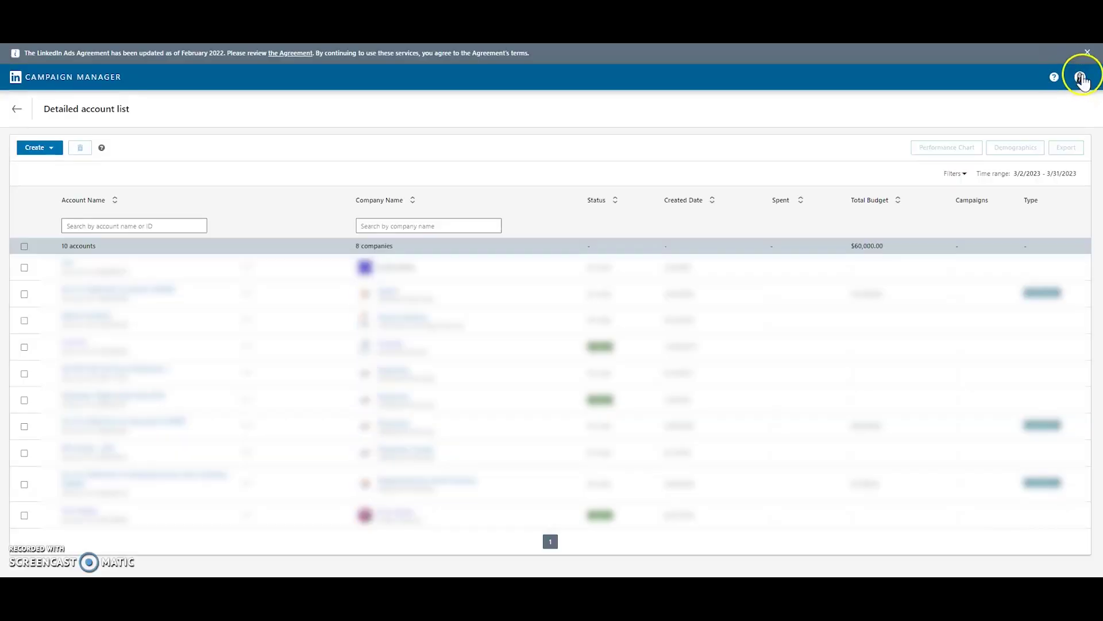
{"action": "left_click", "coordinate": [1081, 79]}
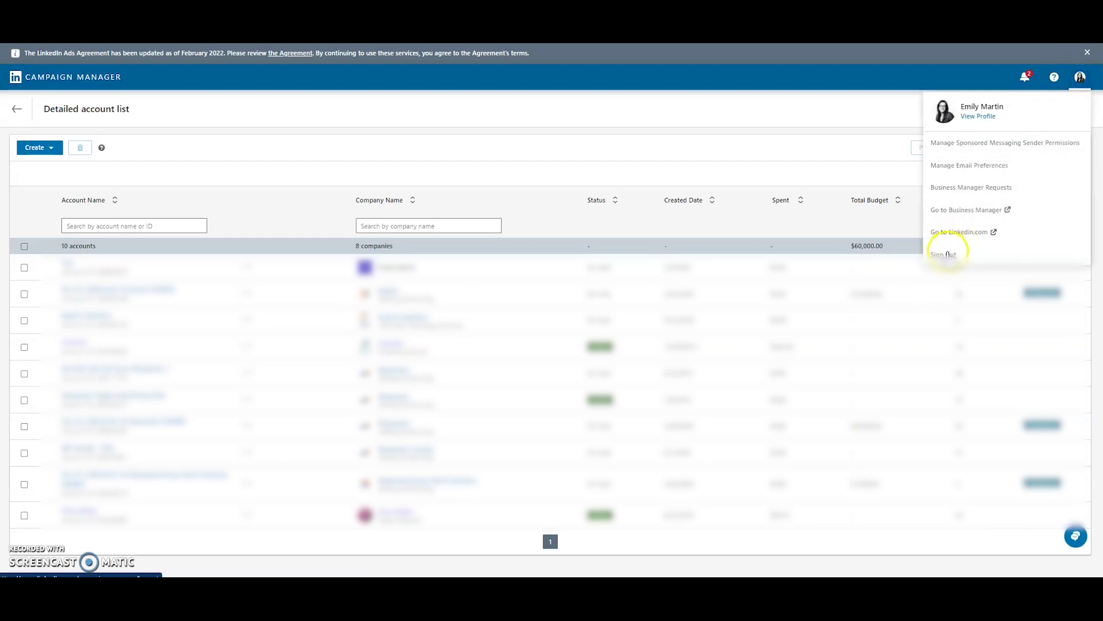
{"action": "left_click", "coordinate": [948, 252]}
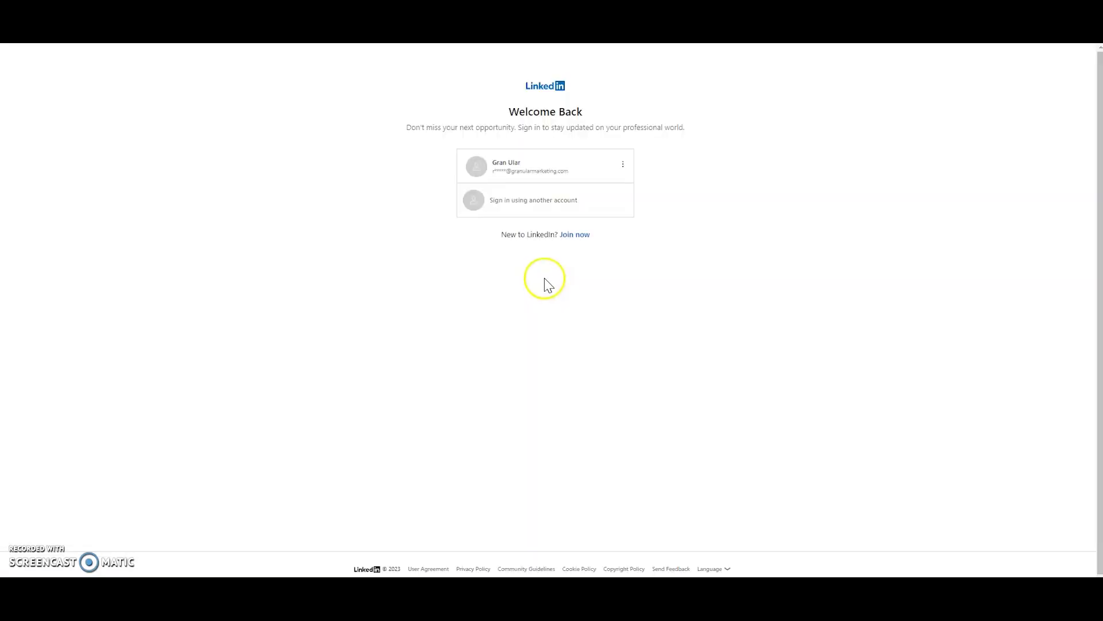
{"action": "left_click", "coordinate": [525, 172]}
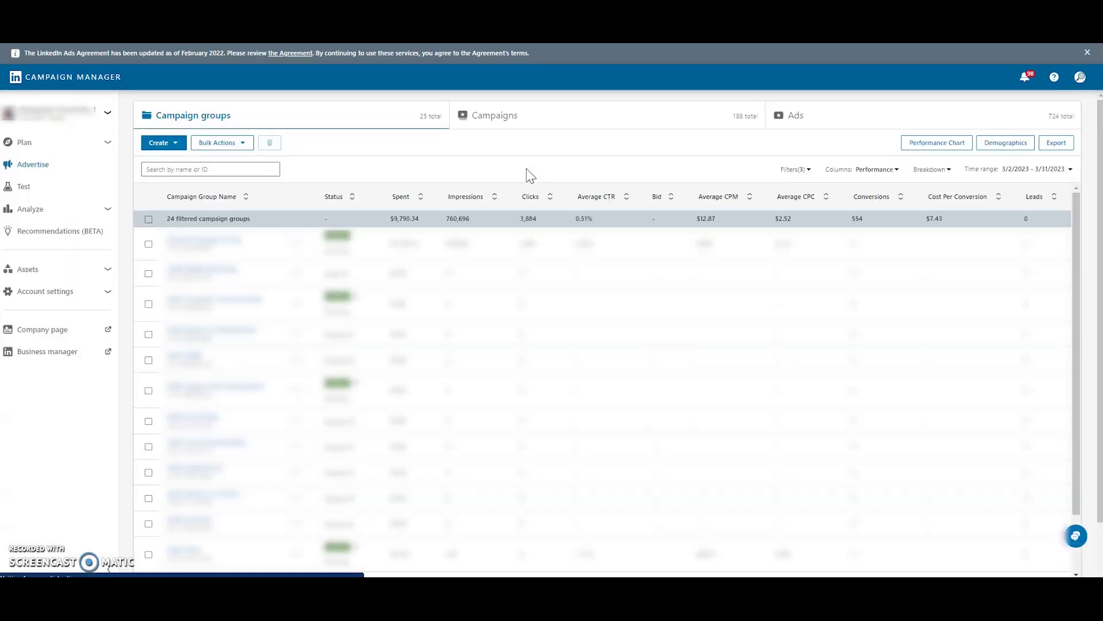
Open access management for this LinkedIn ad account and start adding a user, ready to search for the person.
{"action": "left_click", "coordinate": [533, 120]}
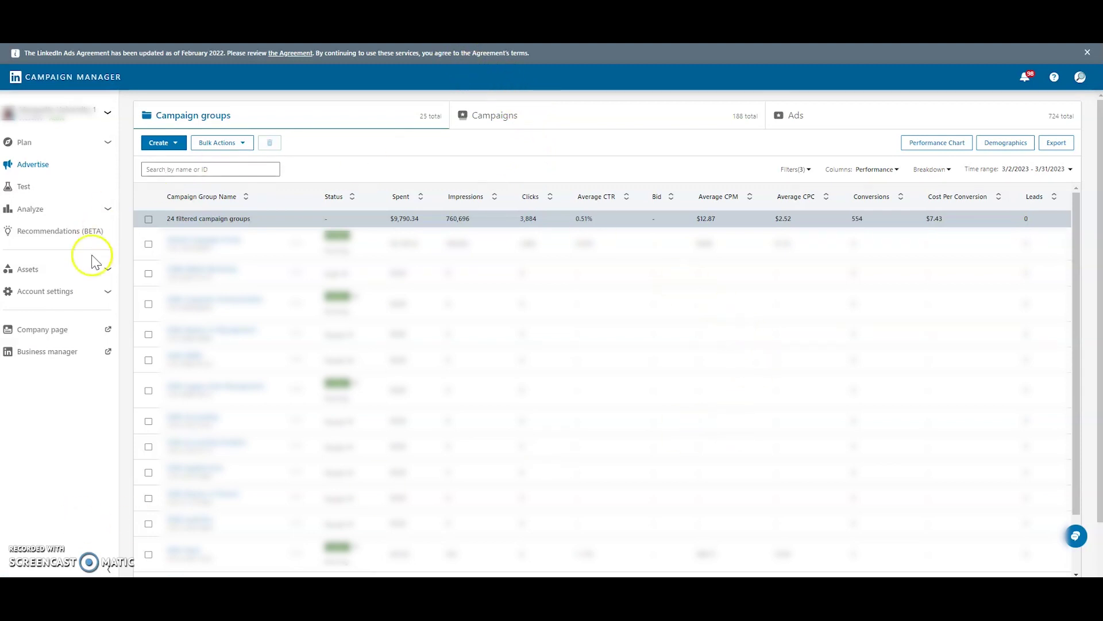
{"action": "left_click", "coordinate": [108, 293]}
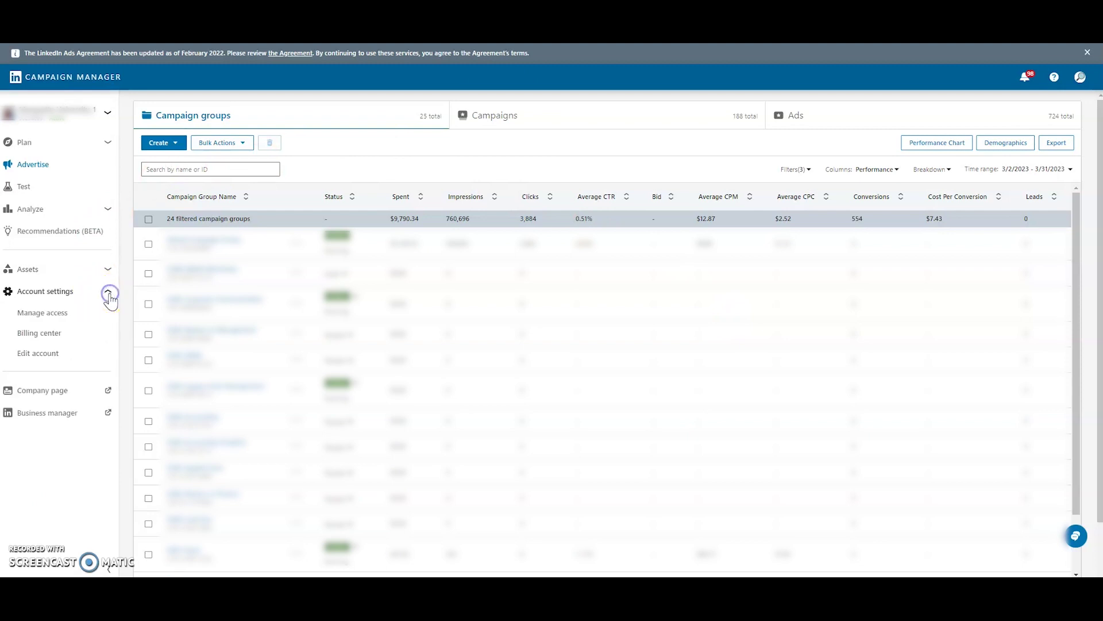
{"action": "left_click", "coordinate": [60, 313]}
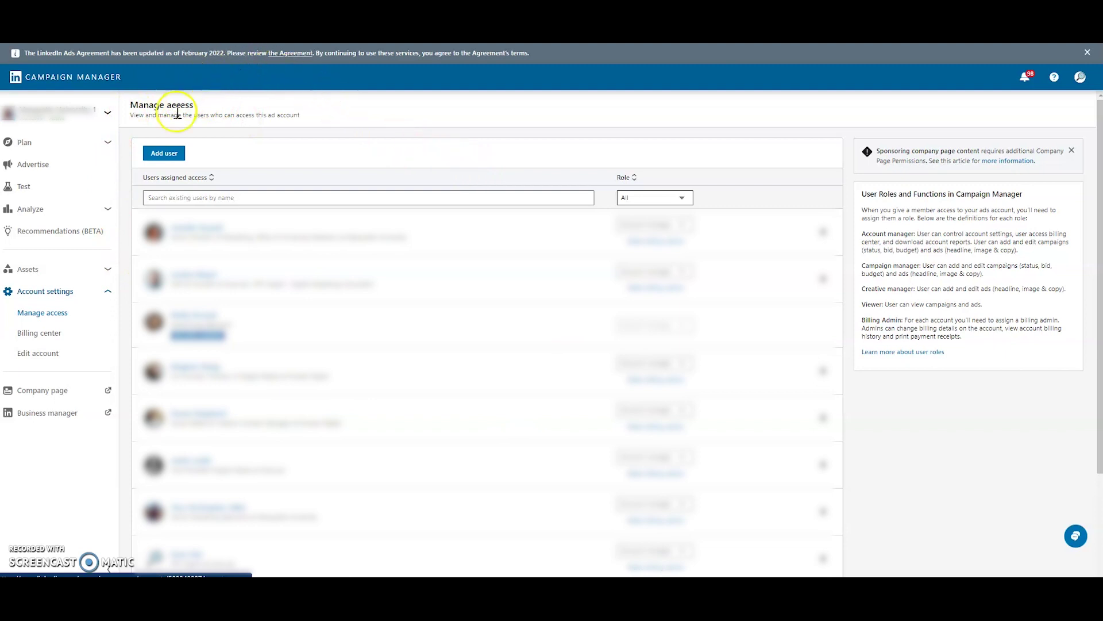
{"action": "left_click", "coordinate": [166, 154]}
{"action": "left_click", "coordinate": [506, 239]}
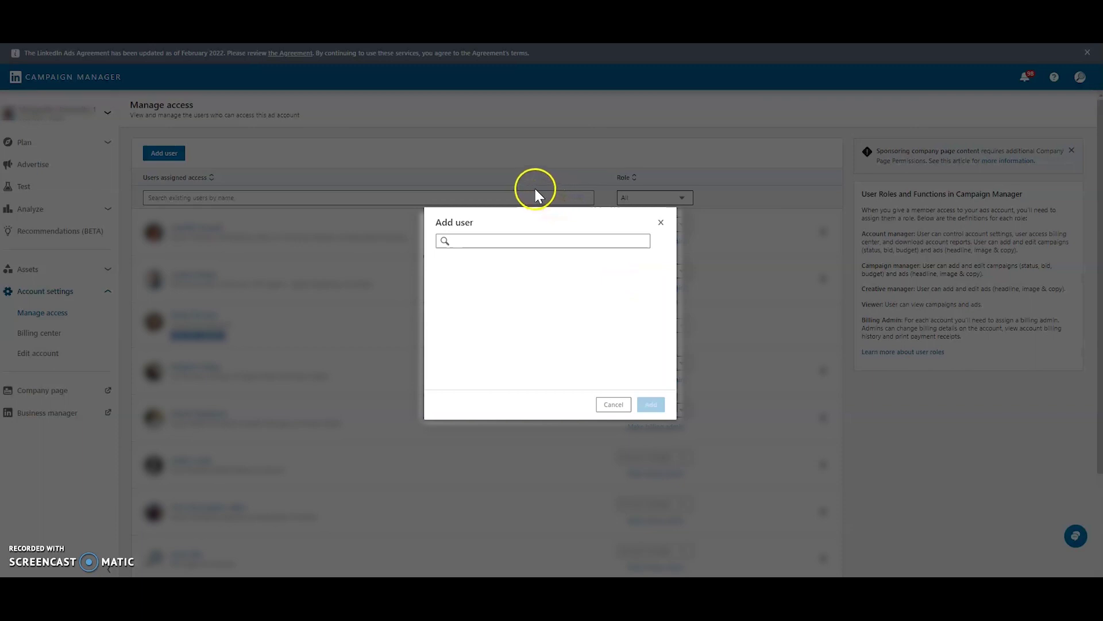
Close the add-user form without adding anyone, and start adding a page admin in the Granular LinkedIn page's admin management.
{"action": "left_click", "coordinate": [661, 222]}
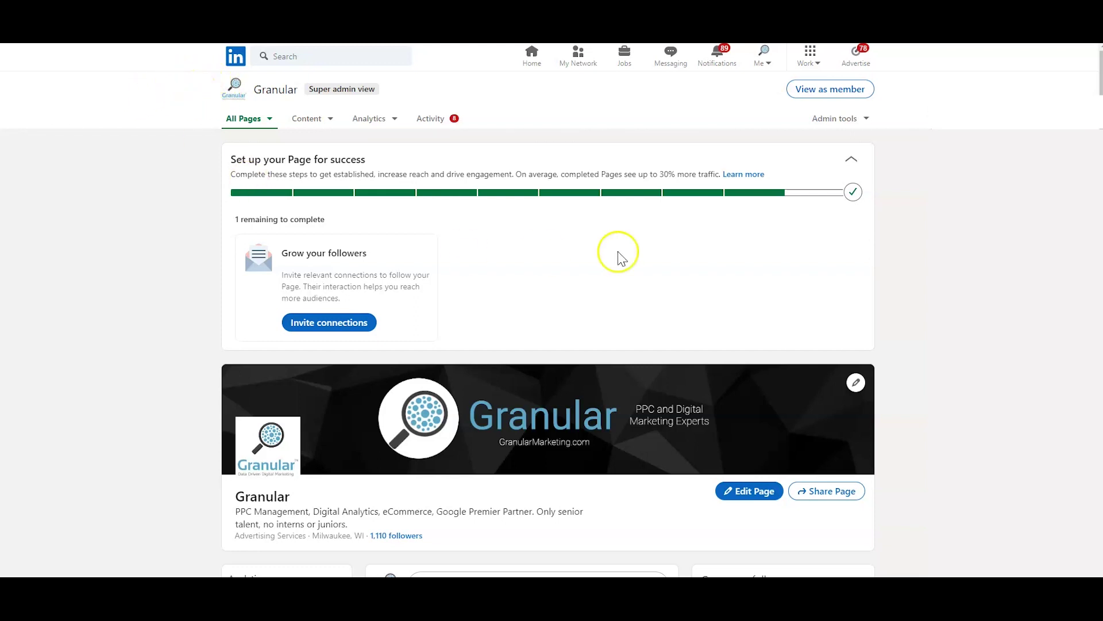
{"action": "left_click", "coordinate": [842, 121]}
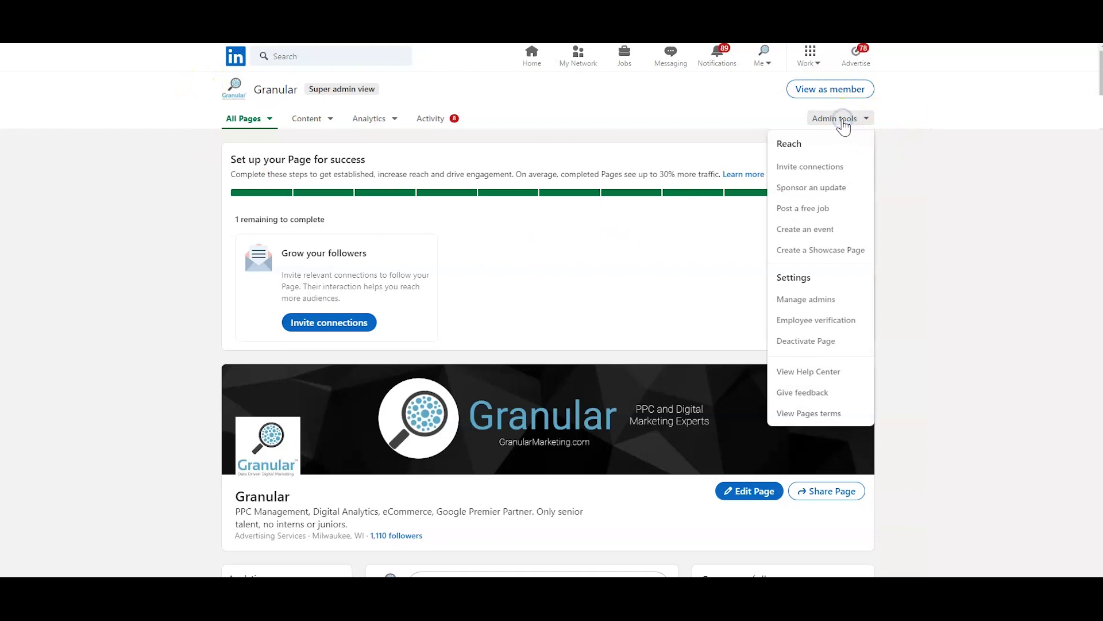
{"action": "left_click", "coordinate": [823, 299]}
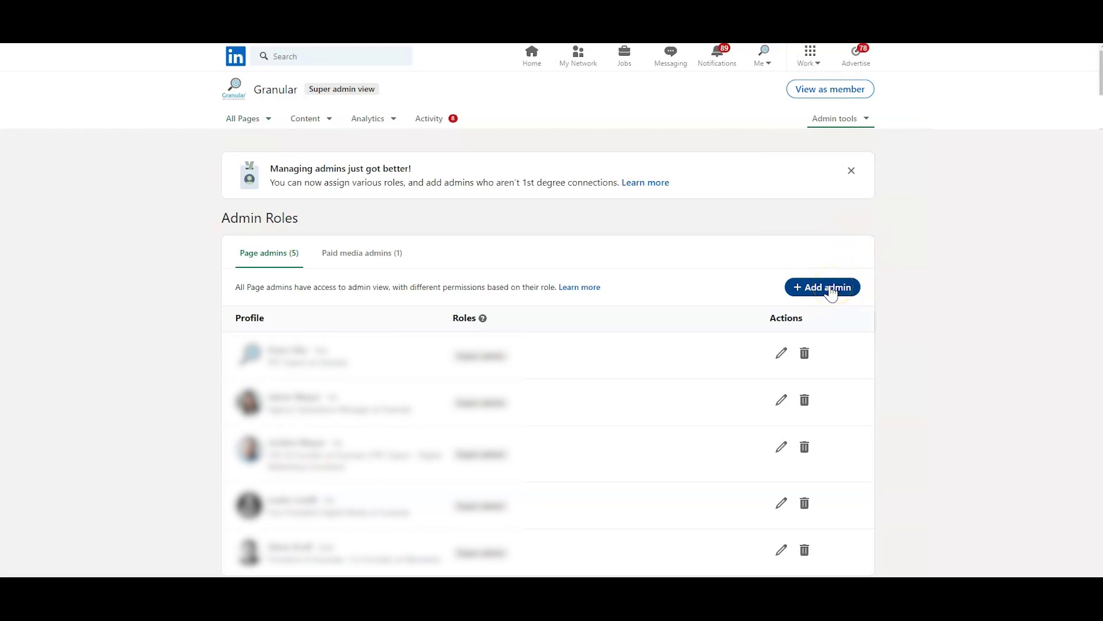
{"action": "left_click", "coordinate": [831, 291]}
{"action": "left_click", "coordinate": [610, 151]}
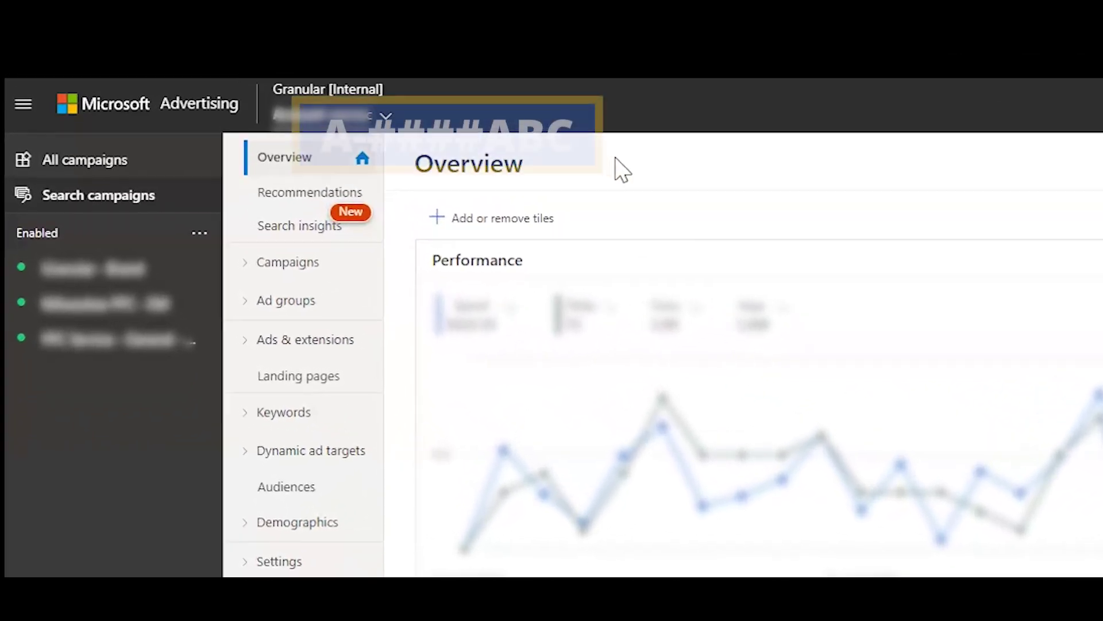
In Microsoft Advertising, bring up the account details for Granular [Internal] to locate the account number, and close them without switching accounts.
{"action": "left_click", "coordinate": [403, 133]}
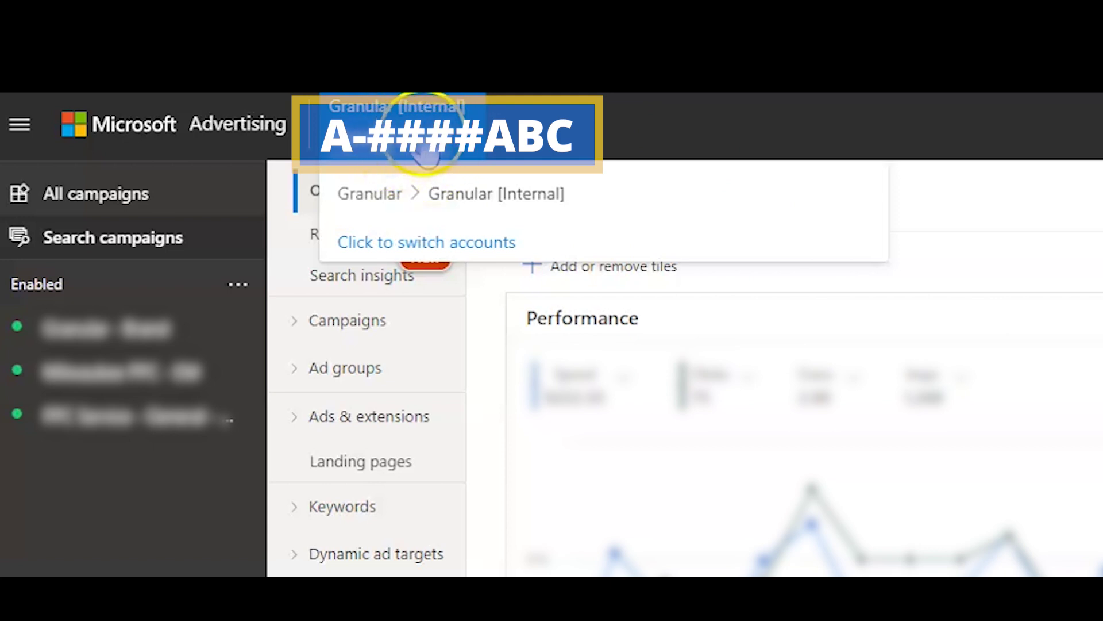
{"action": "left_click", "coordinate": [649, 140]}
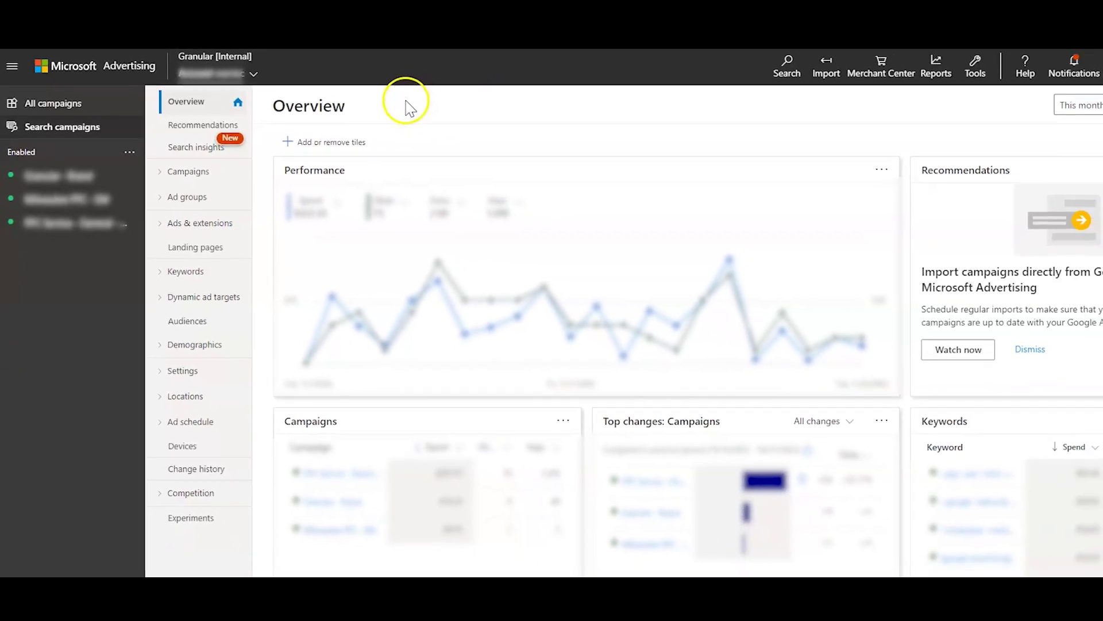
{"action": "mouse_move", "coordinate": [201, 69]}
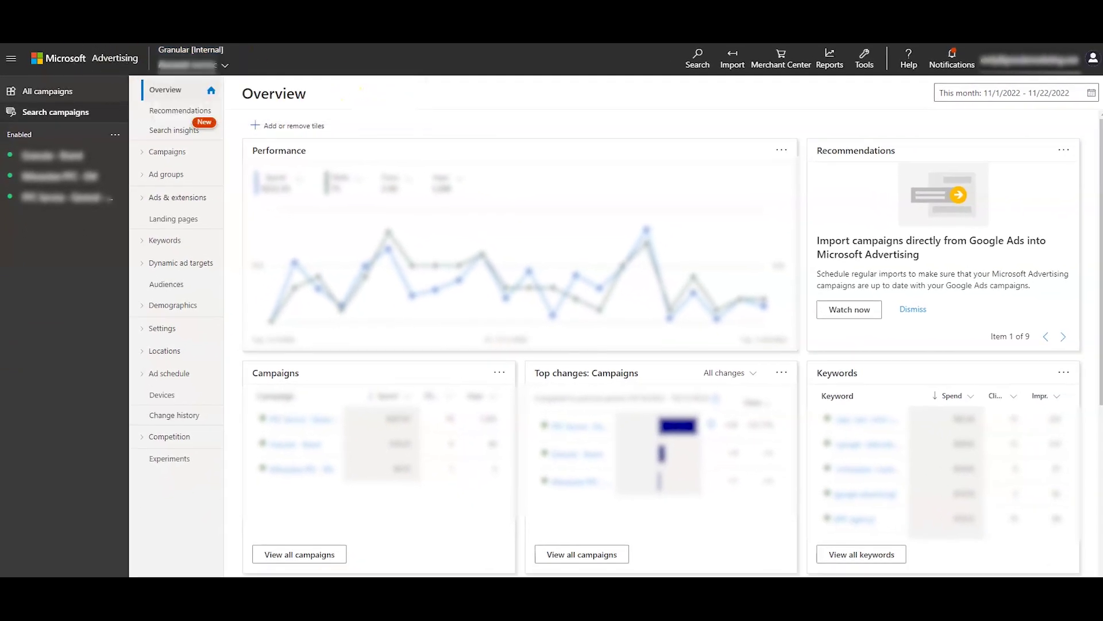